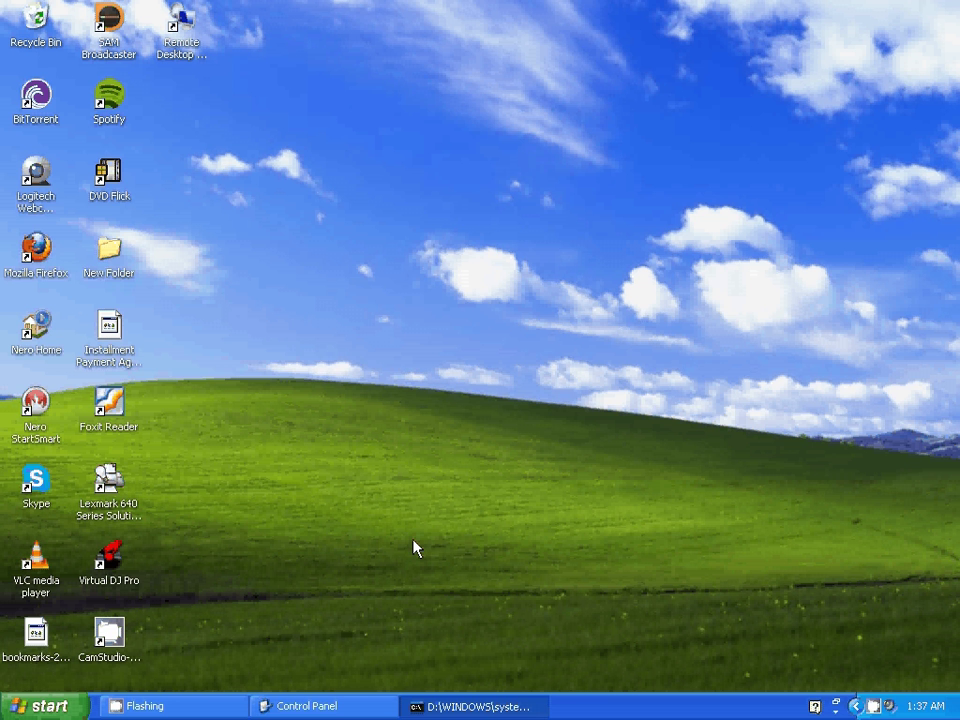
# Check in System Properties that Remote Assistance and Remote Desktop connections are allowed, accept the settings and close Control Panel
pyautogui.click(307, 706)
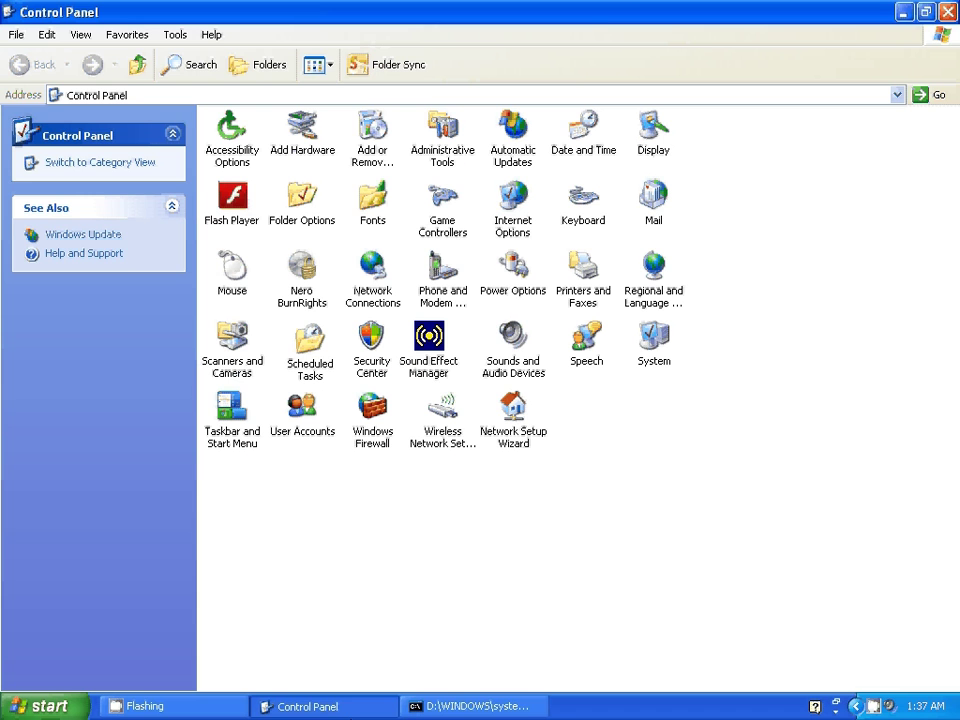
pyautogui.click(655, 345)
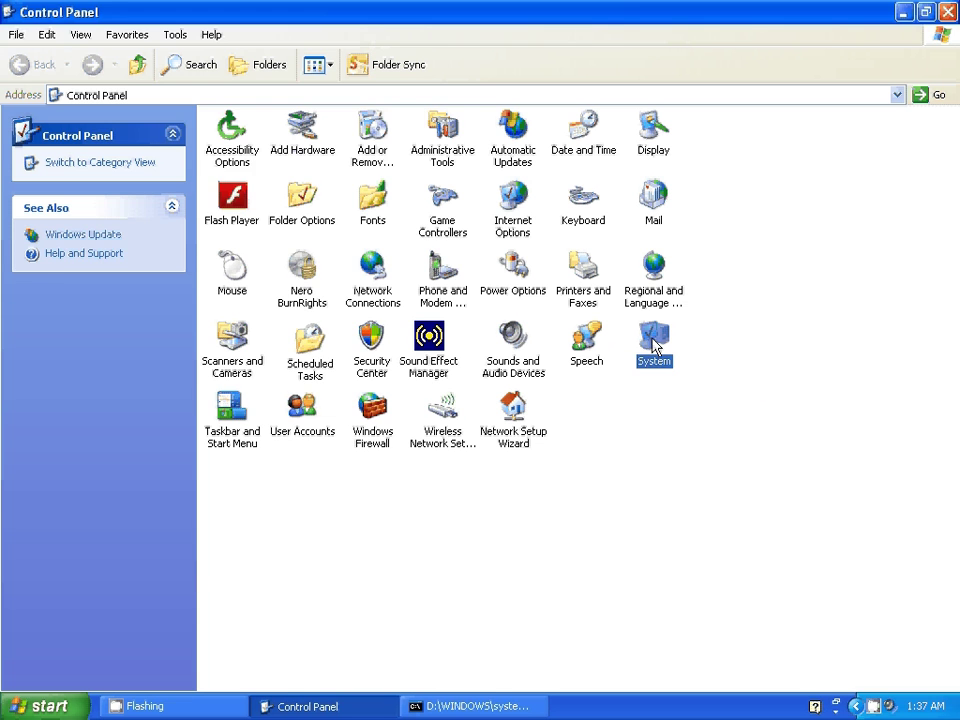
pyautogui.click(413, 125)
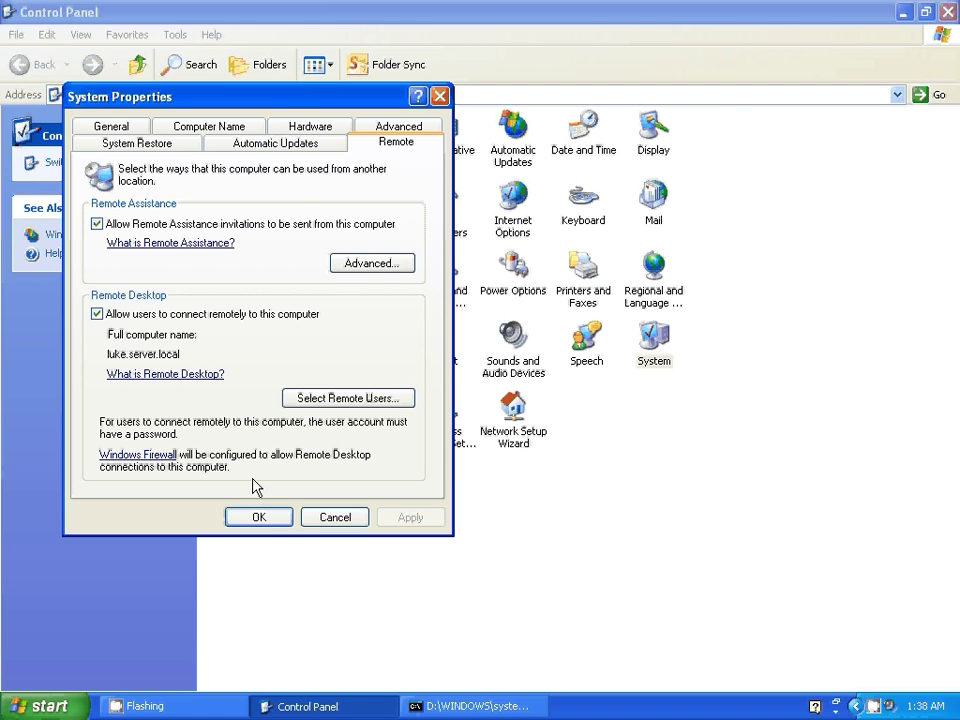
pyautogui.click(277, 521)
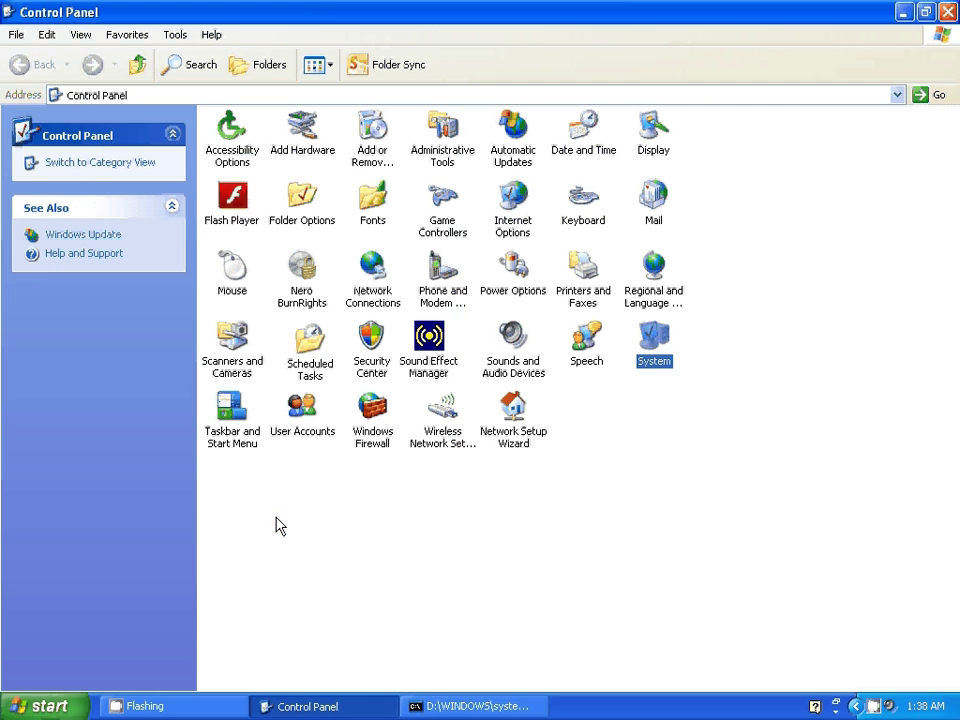
pyautogui.click(946, 12)
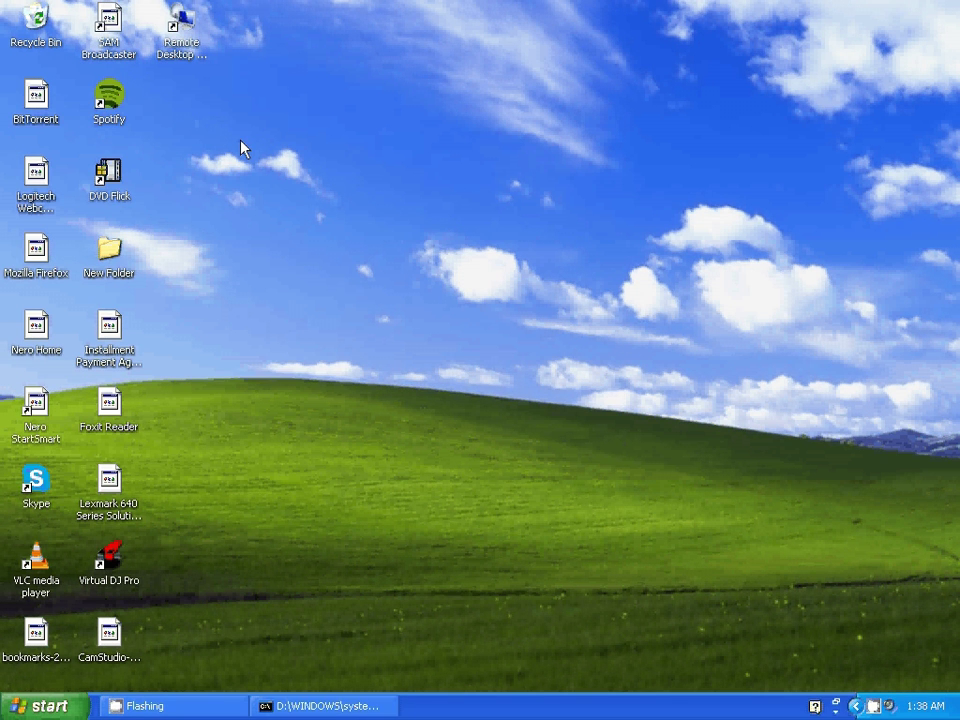
# Launch Remote Desktop Connection from the Accessories programs
pyautogui.click(186, 22)
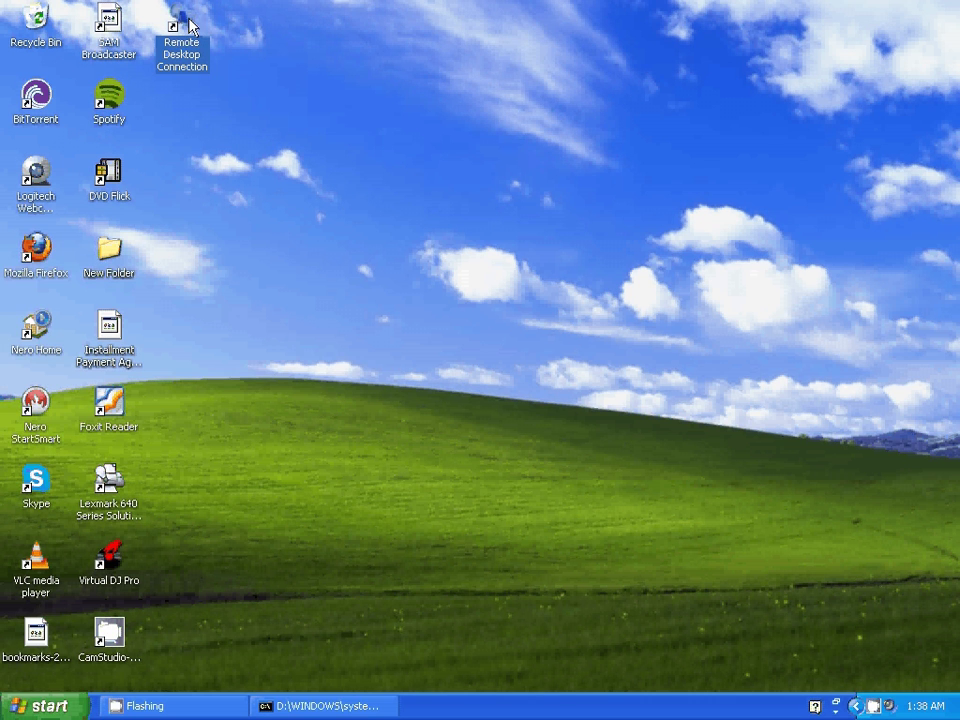
pyautogui.click(45, 706)
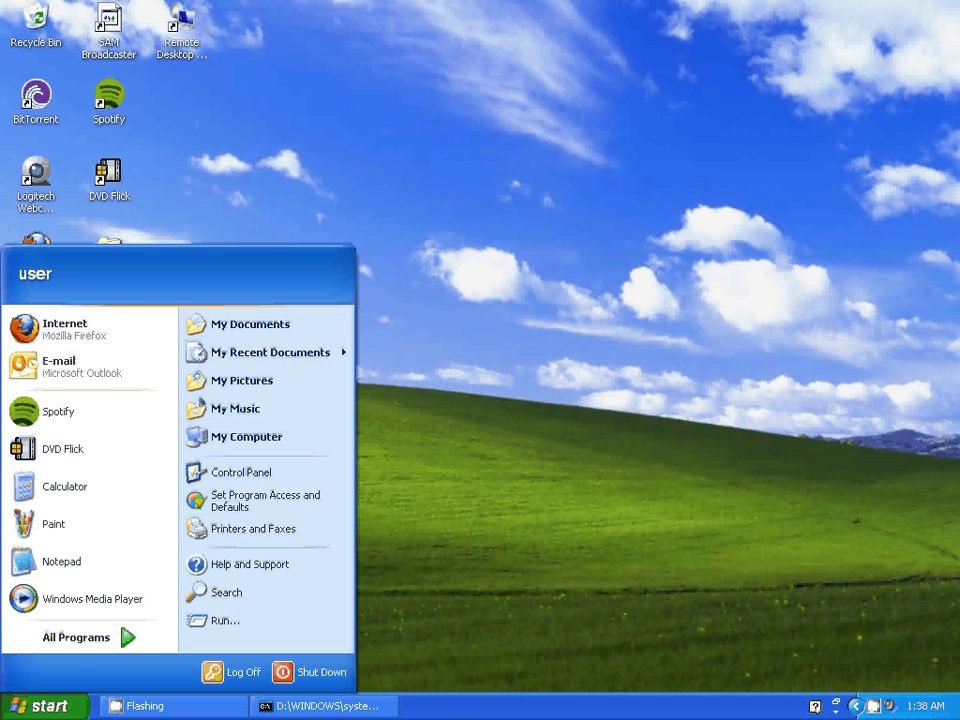
pyautogui.click(68, 648)
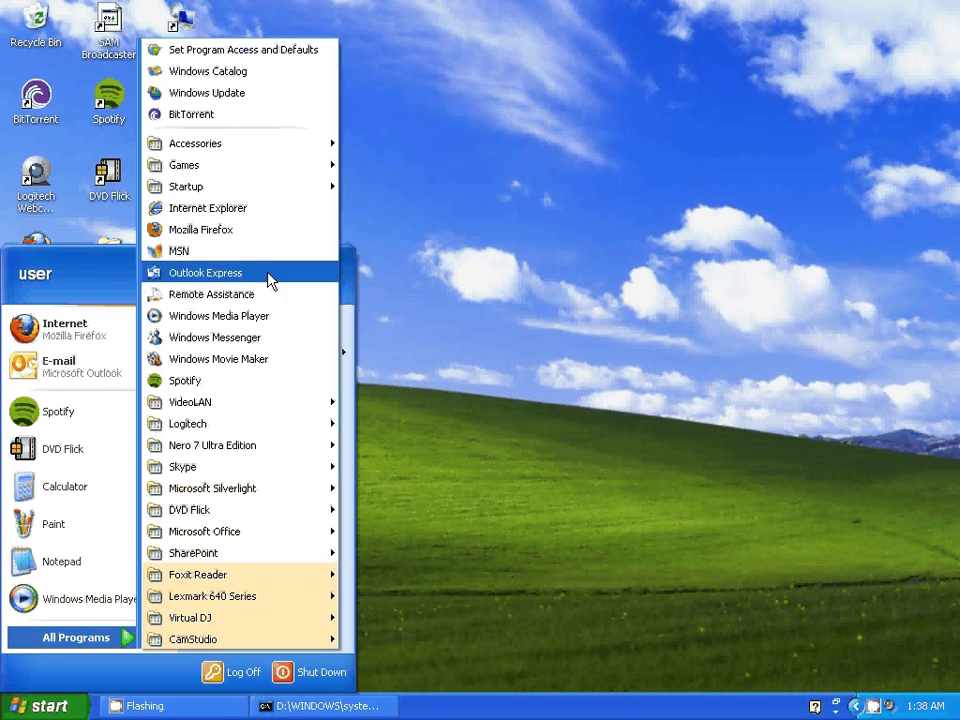
pyautogui.moveTo(304, 150)
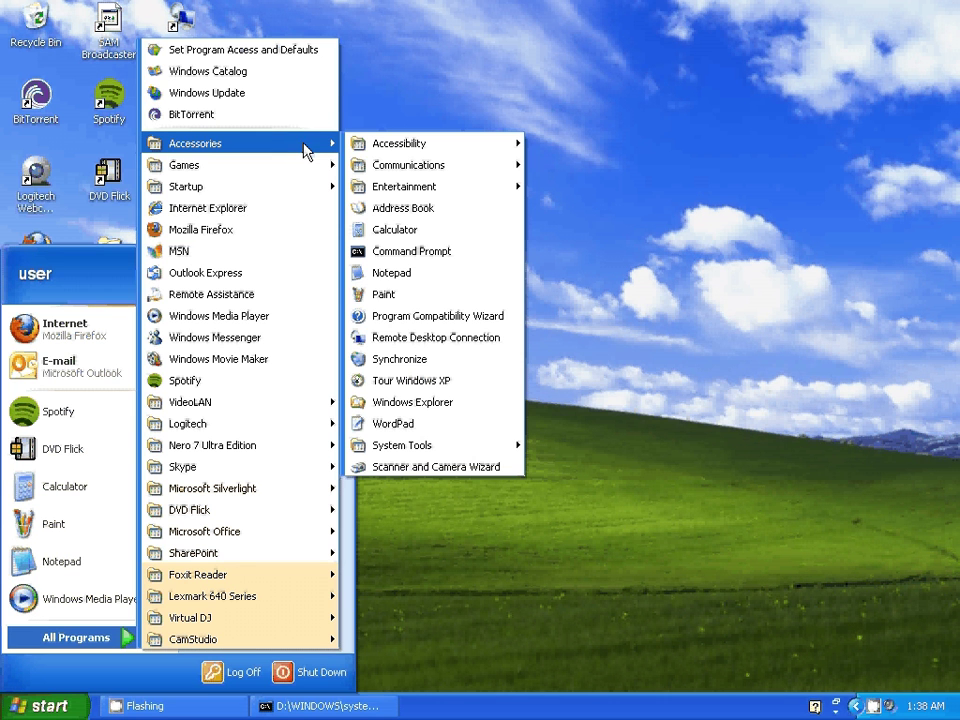
pyautogui.click(457, 338)
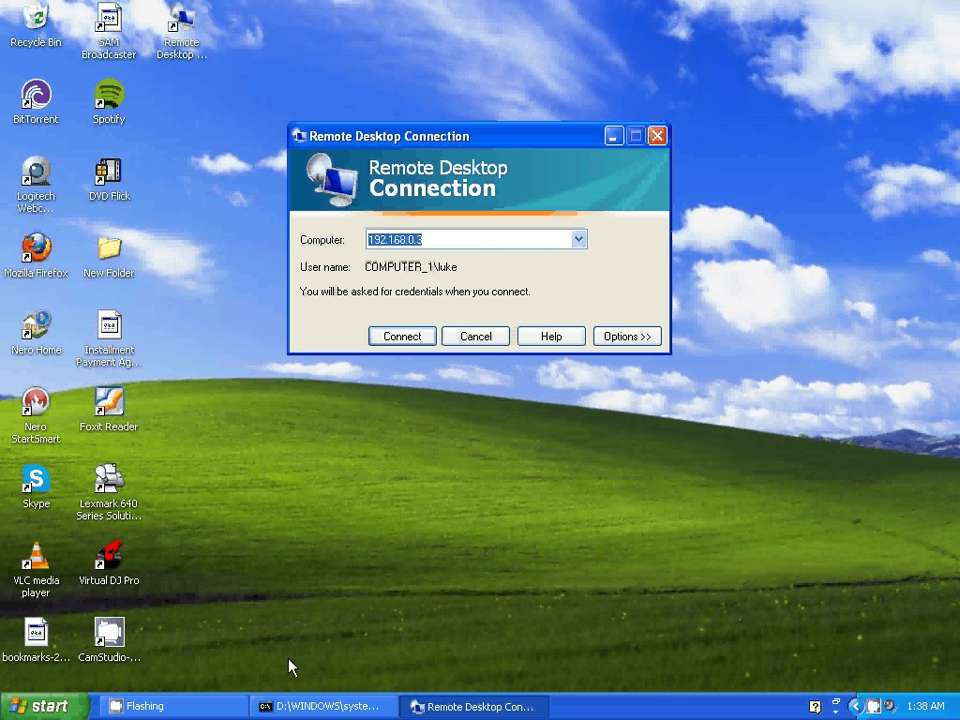
# Run ipconfig in the open command prompt to look up this computer's IP address, and close the command prompt
pyautogui.click(300, 706)
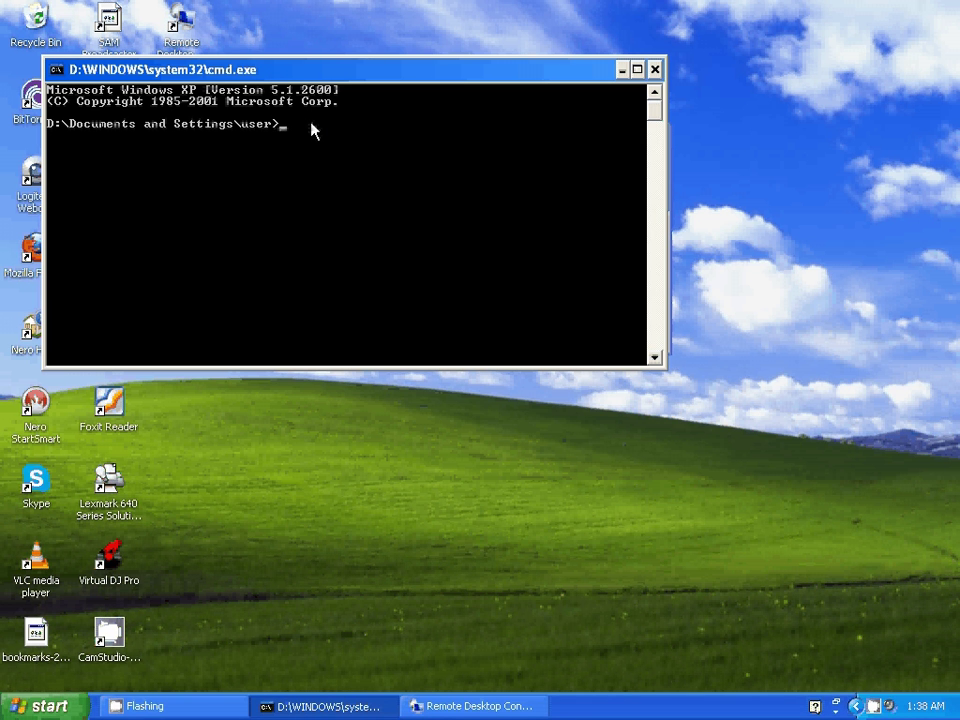
pyautogui.write('ipconfig')
pyautogui.press('Return')
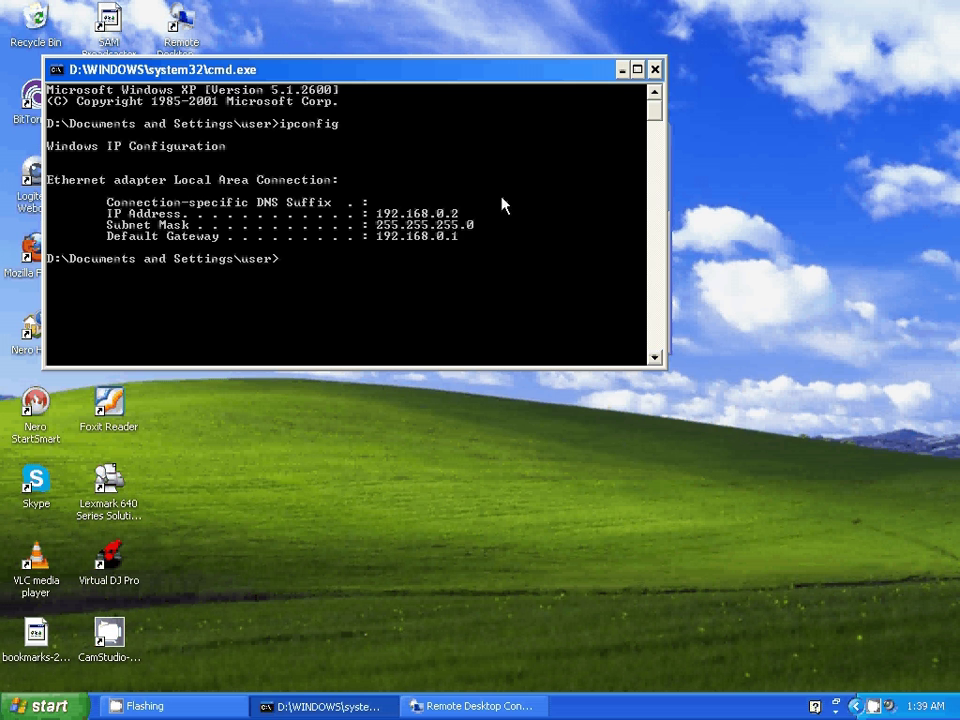
pyautogui.click(655, 69)
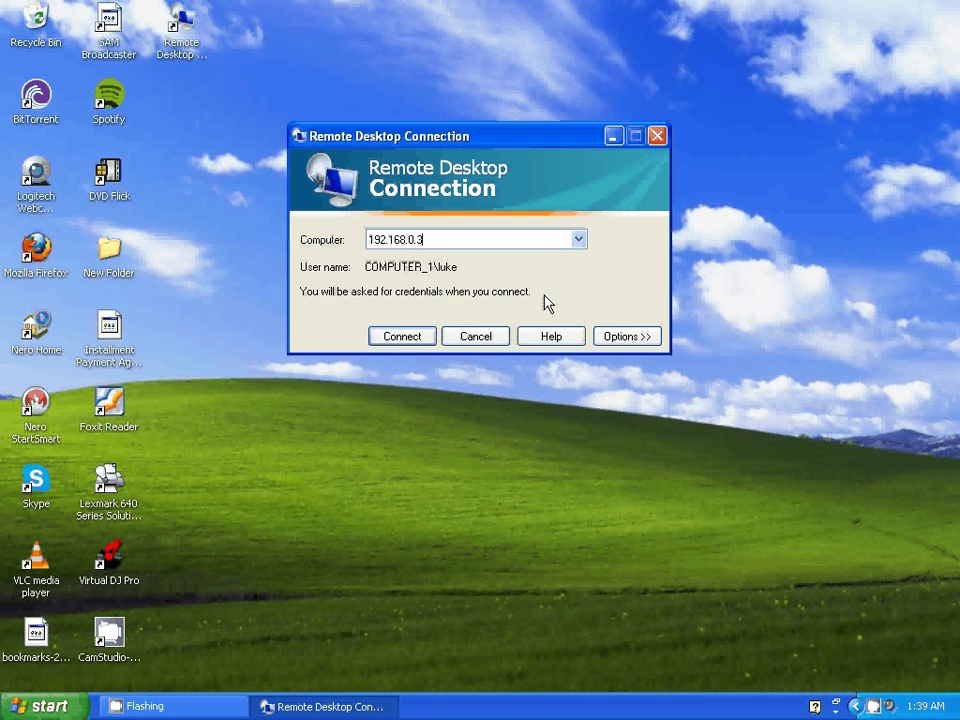
# Make the local drives and supported Plug and Play devices available in the remote session and collapse the connection options
pyautogui.click(627, 337)
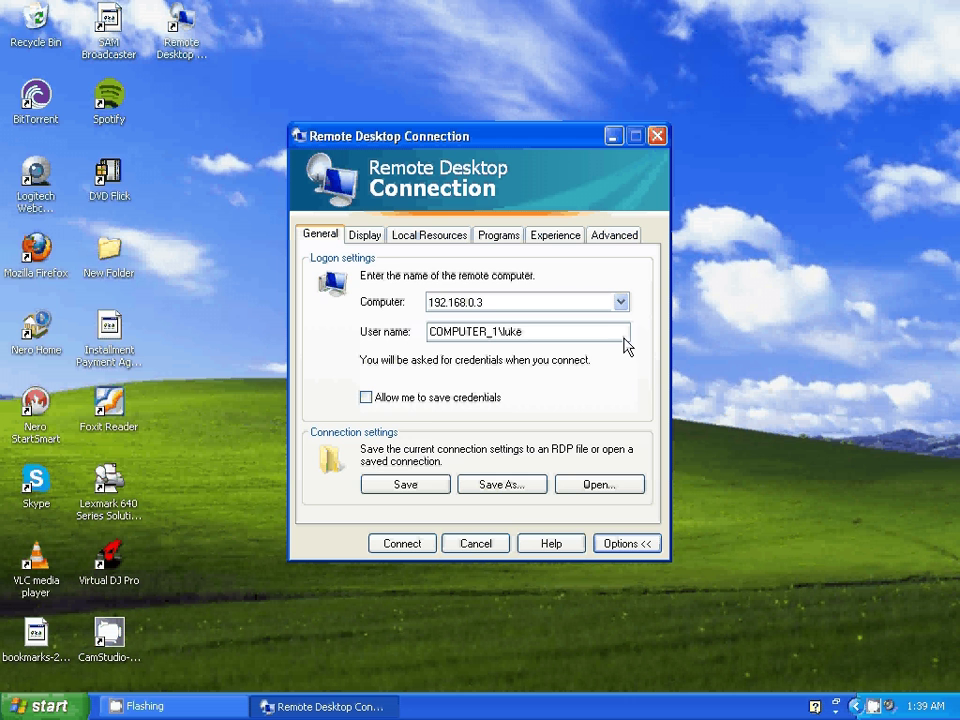
pyautogui.click(447, 244)
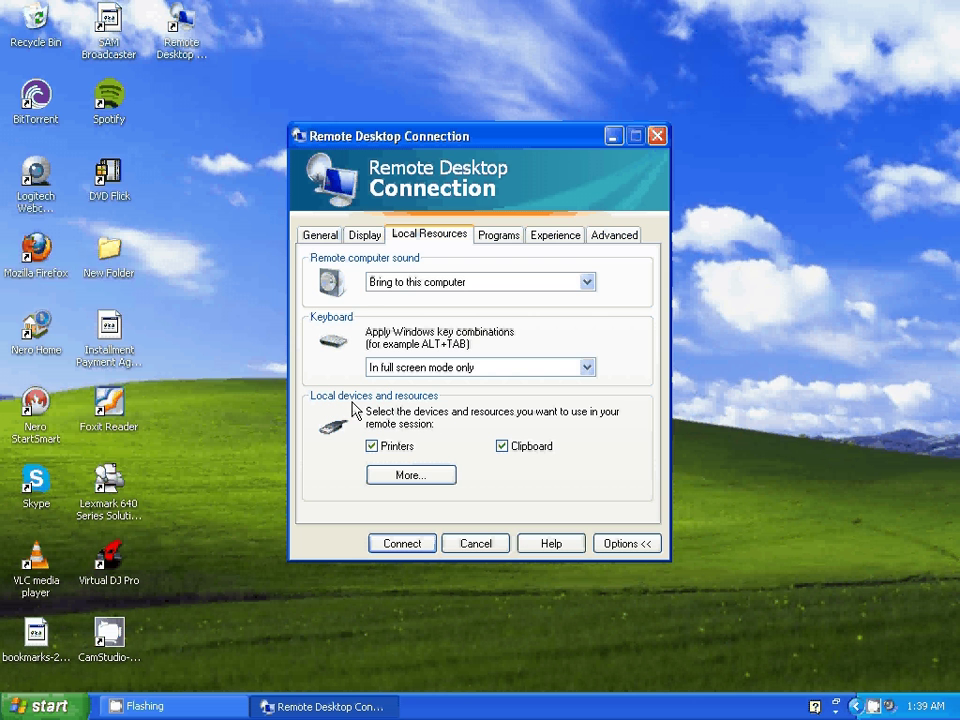
pyautogui.click(410, 475)
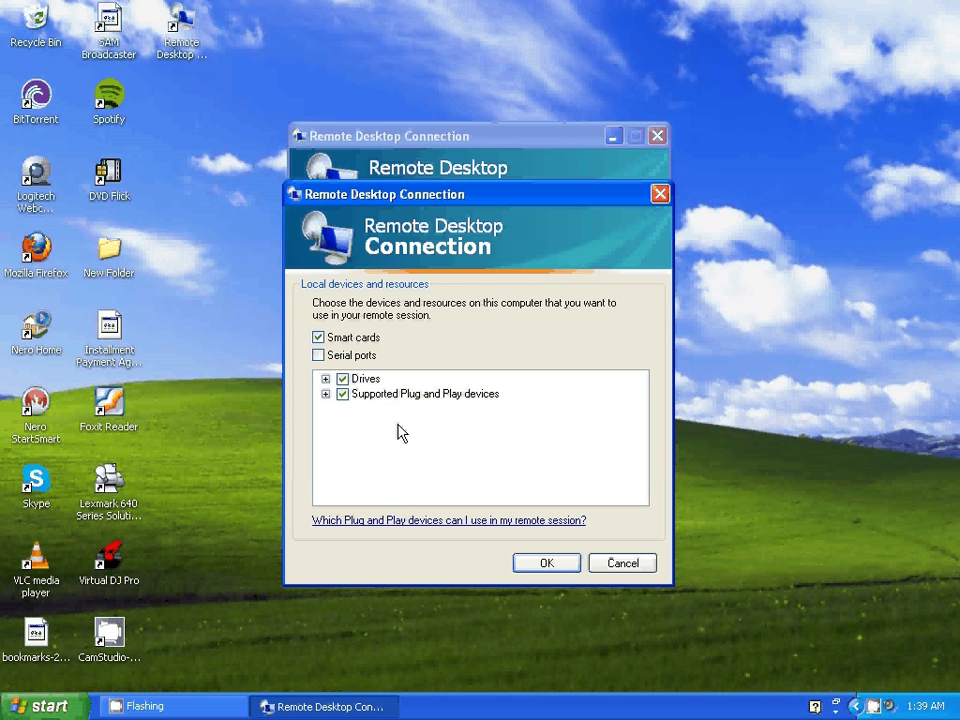
pyautogui.click(343, 380)
pyautogui.click(343, 394)
pyautogui.click(543, 566)
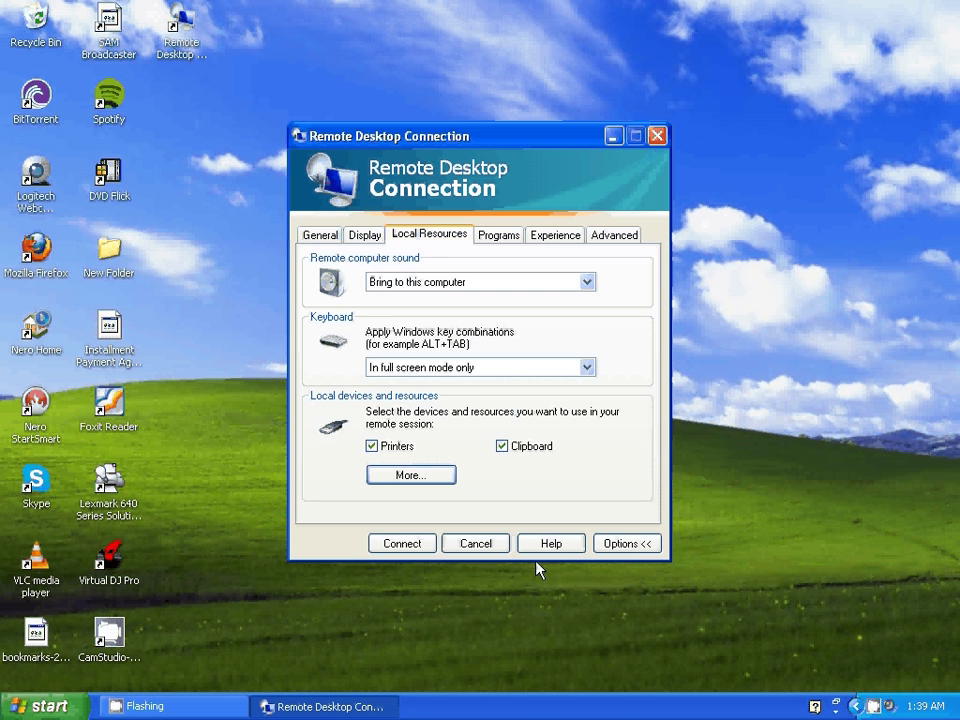
pyautogui.click(645, 546)
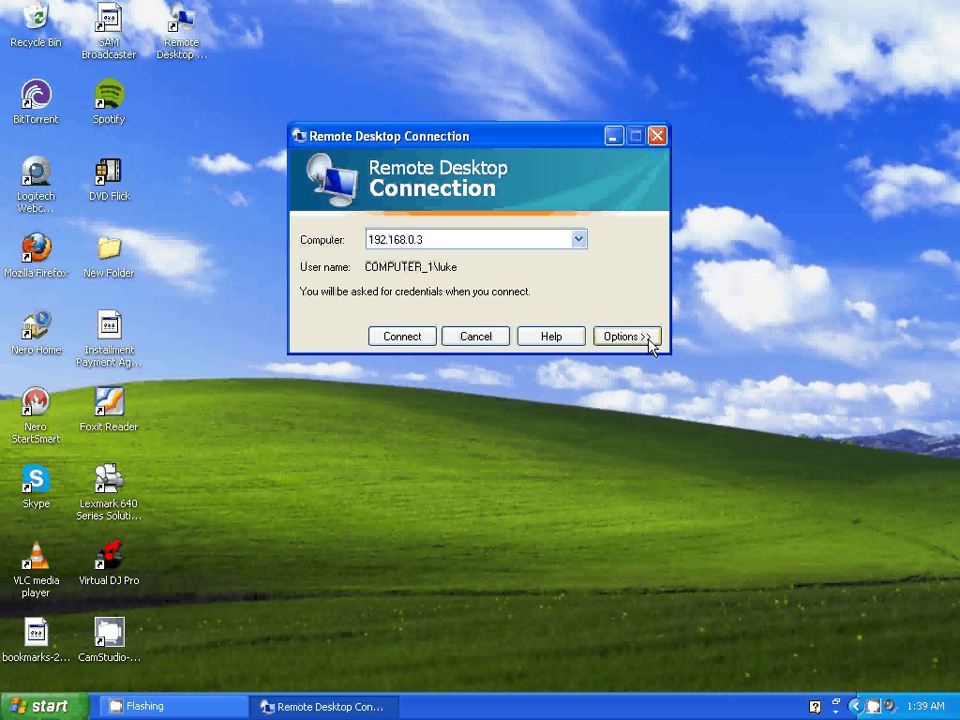
# Connect to 192.168.0.3 and log on to Windows with the account's user name and password
pyautogui.click(405, 342)
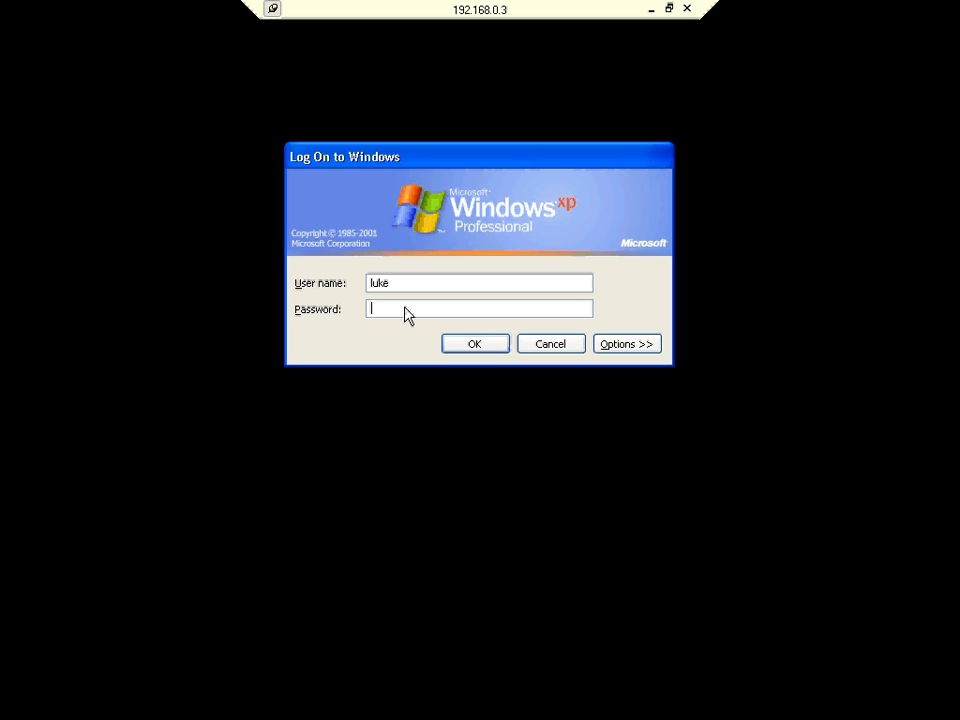
pyautogui.moveTo(401, 289); pyautogui.dragTo(354, 289)
pyautogui.click(406, 316)
pyautogui.write('••••••')
pyautogui.press('Return')
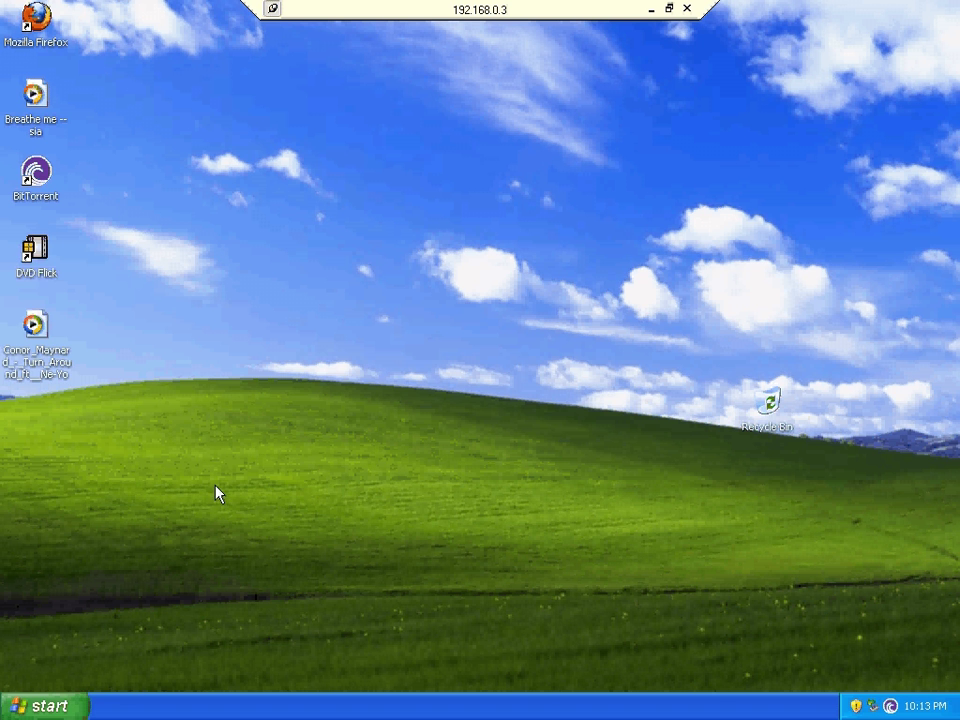
# Open My Computer in the remote session and examine the remote machine's own drives and the redirected local drives
pyautogui.click(58, 706)
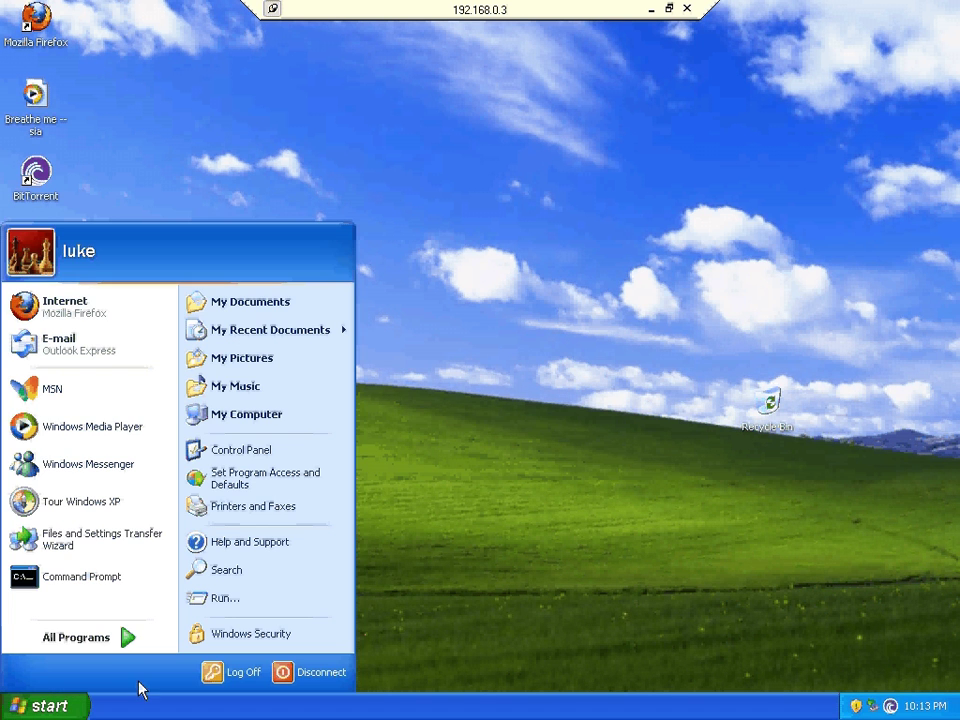
pyautogui.click(270, 421)
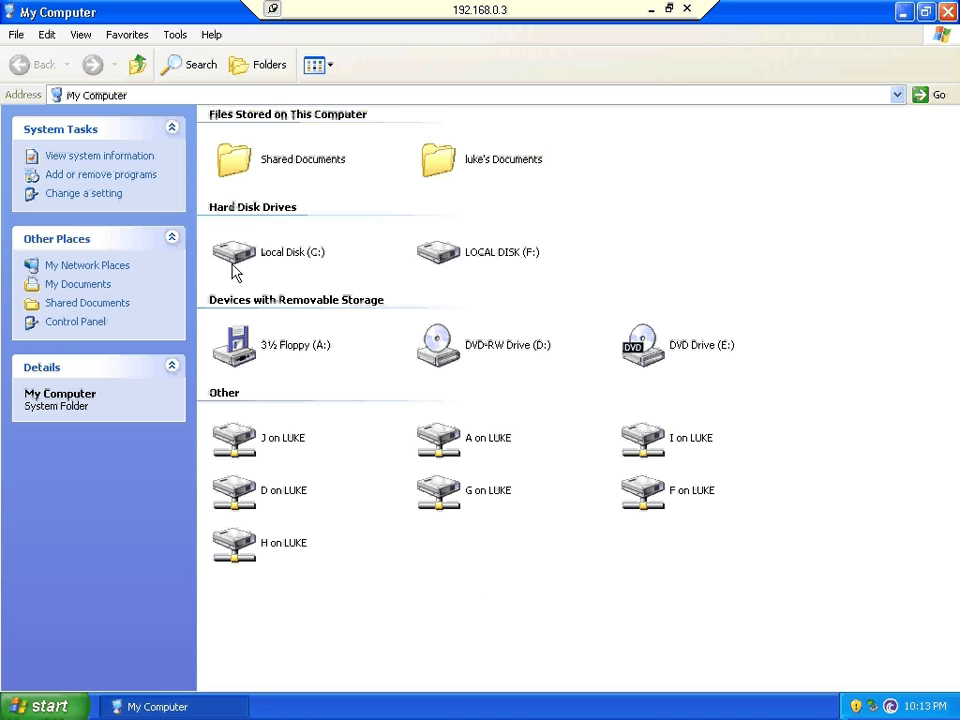
pyautogui.moveTo(798, 365); pyautogui.dragTo(244, 148)
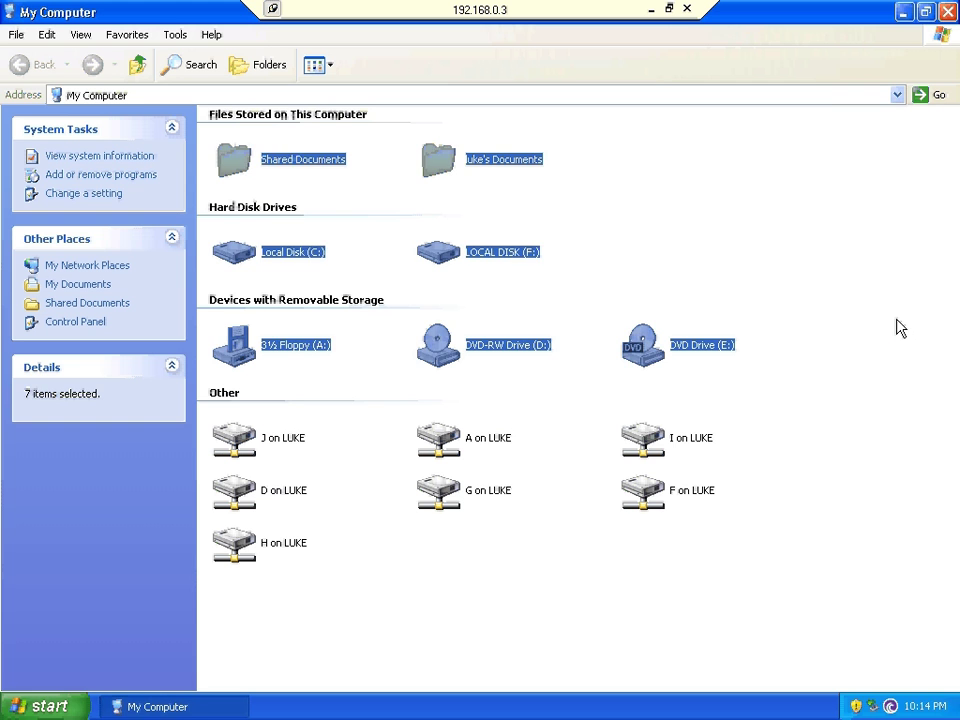
pyautogui.click(825, 425)
pyautogui.moveTo(793, 417); pyautogui.dragTo(255, 548)
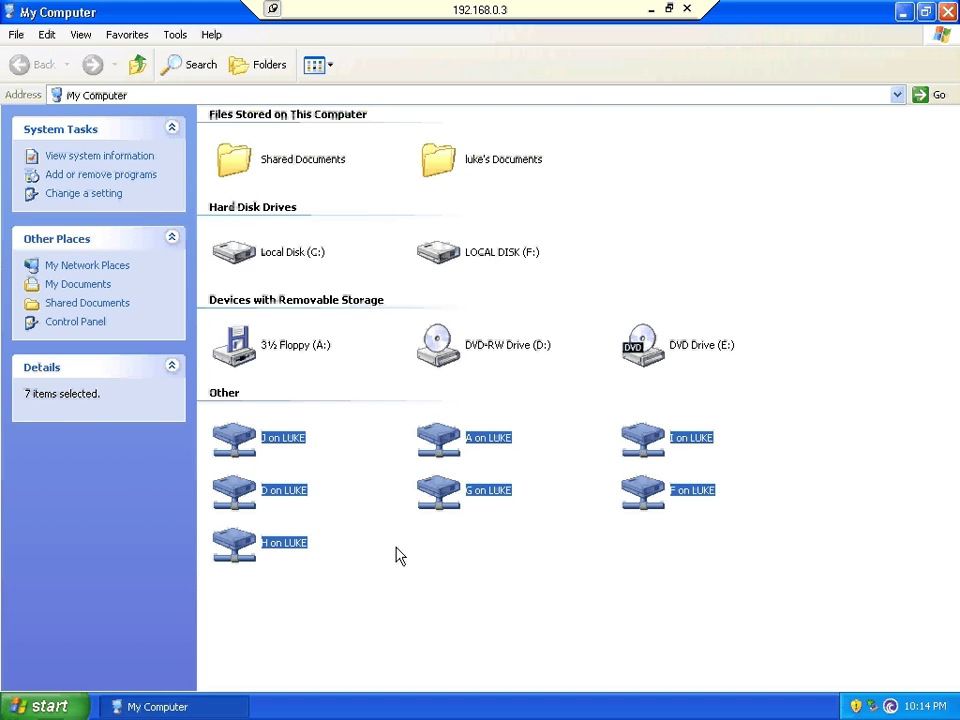
pyautogui.click(446, 574)
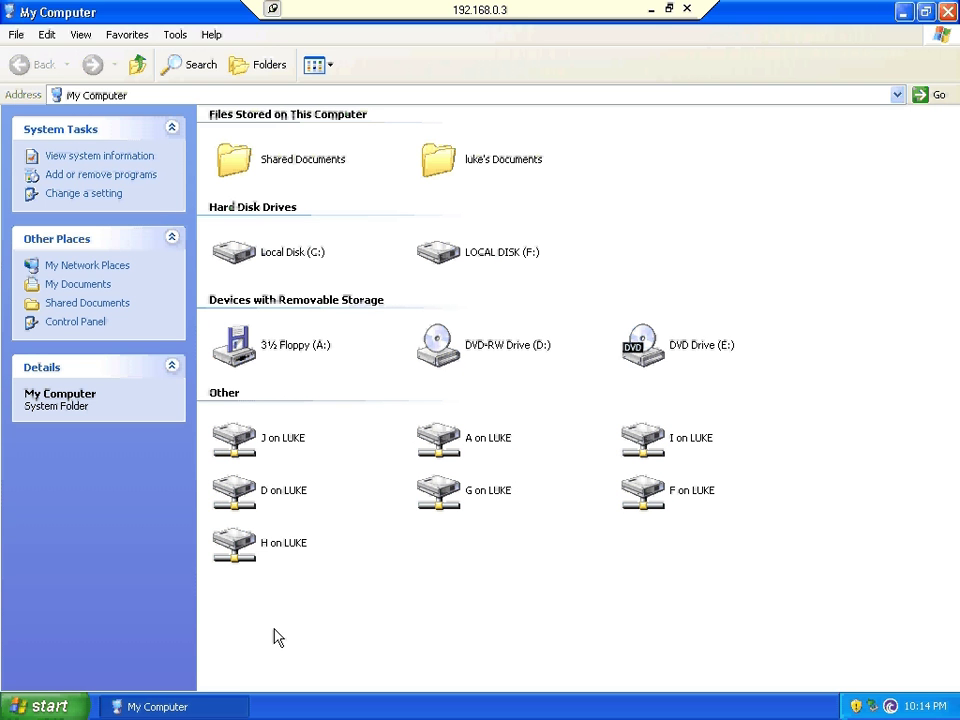
# Browse the redirected D drive to the My Documents folder under Documents and Settings\user
pyautogui.doubleClick(250, 497)
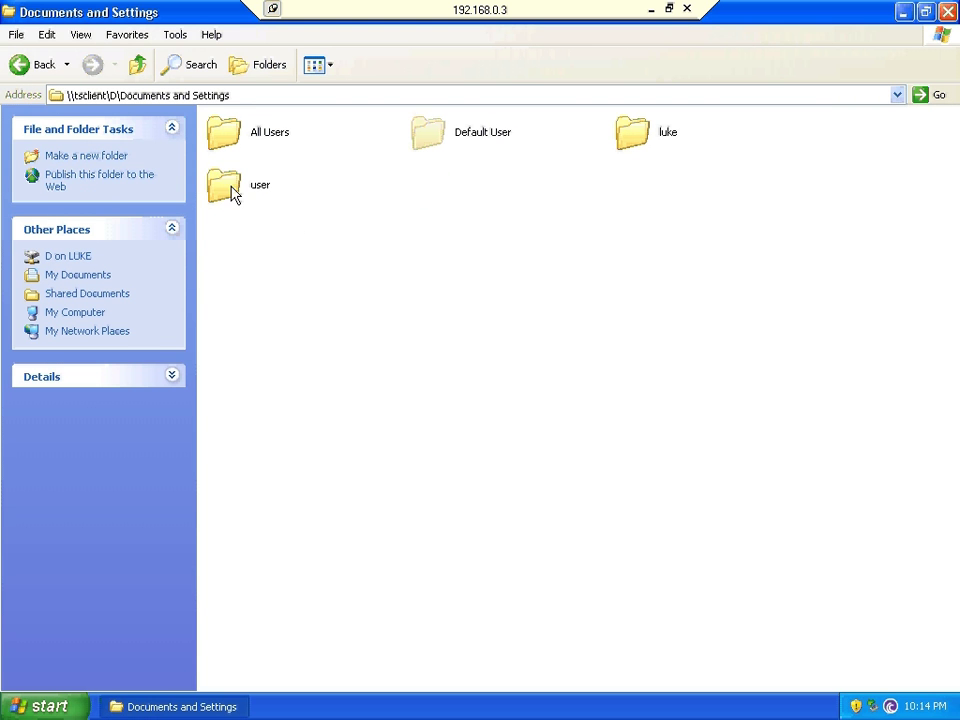
pyautogui.doubleClick(228, 188)
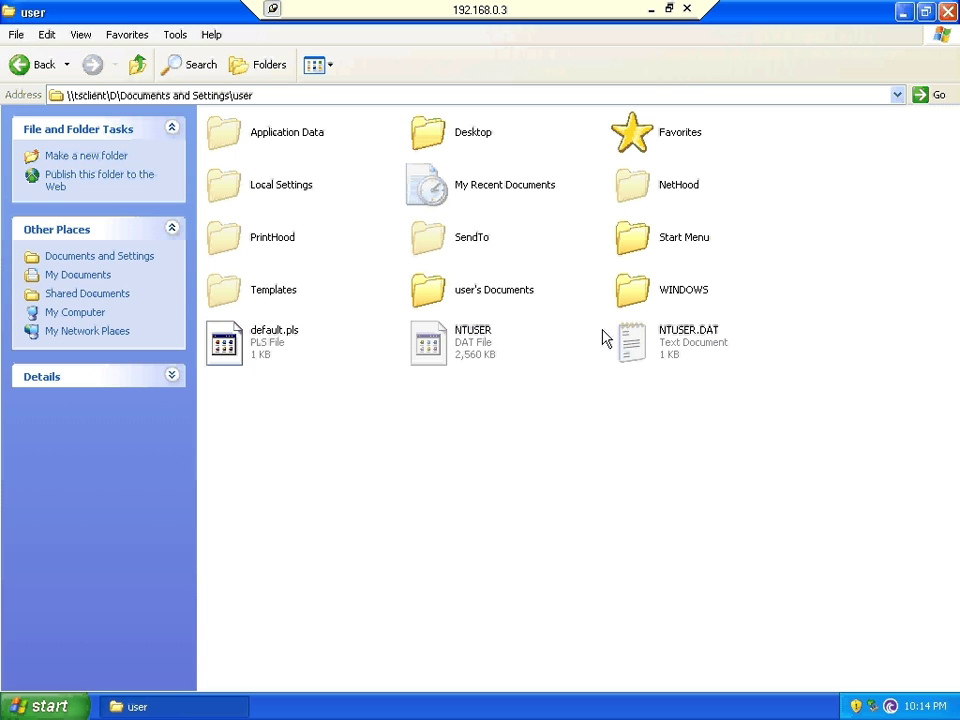
pyautogui.doubleClick(431, 289)
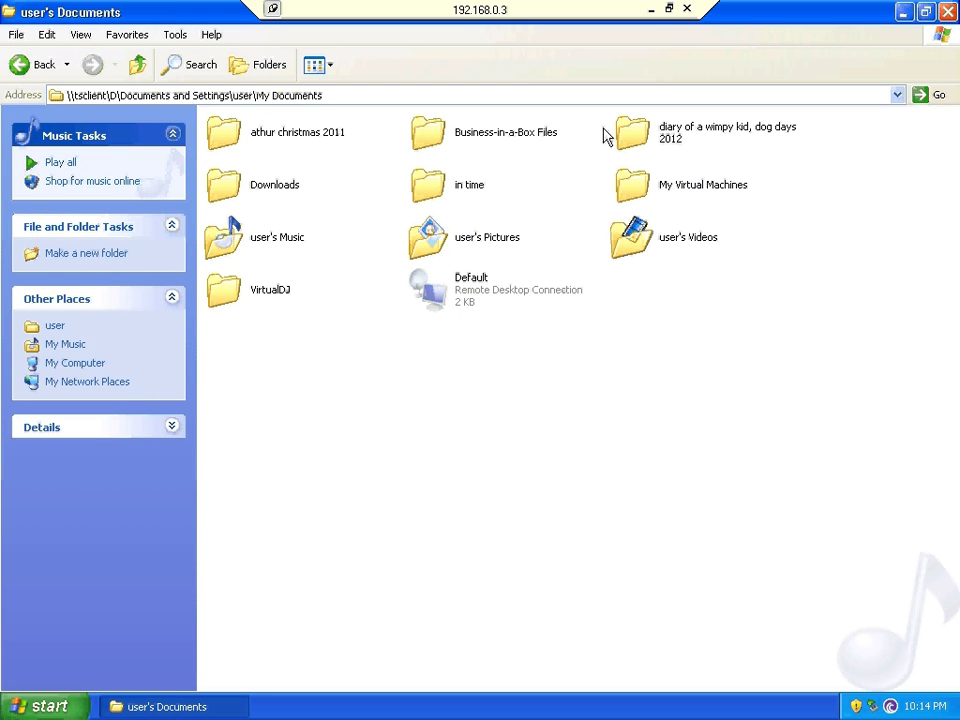
# Restore the folder window to a smaller size clear of the desktop icons and open the user's Music folder
pyautogui.doubleClick(212, 17)
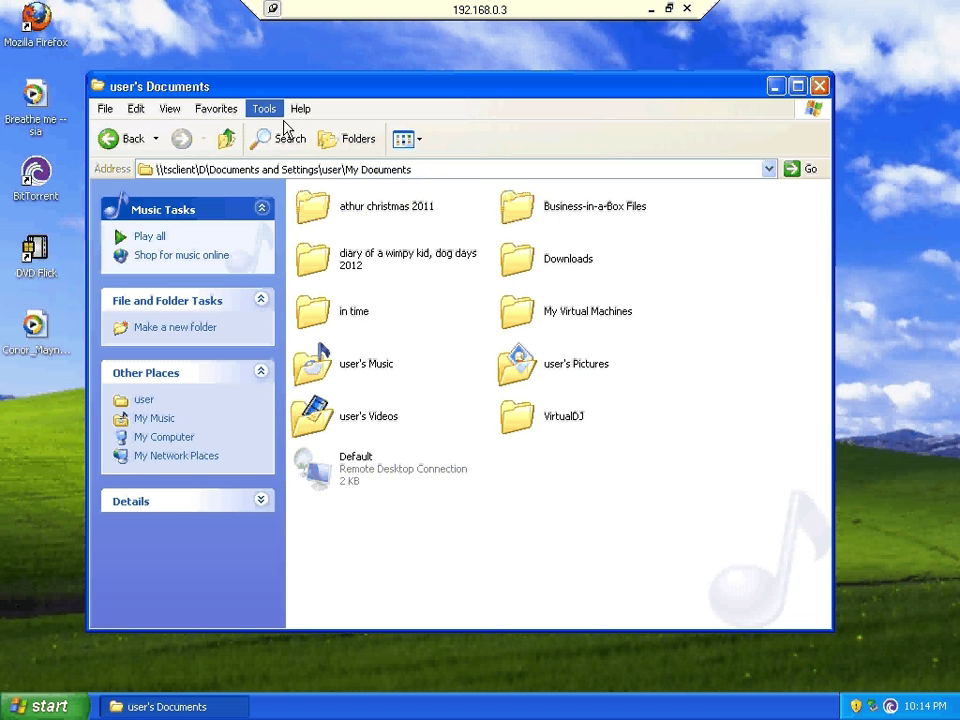
pyautogui.moveTo(449, 90); pyautogui.dragTo(577, 85)
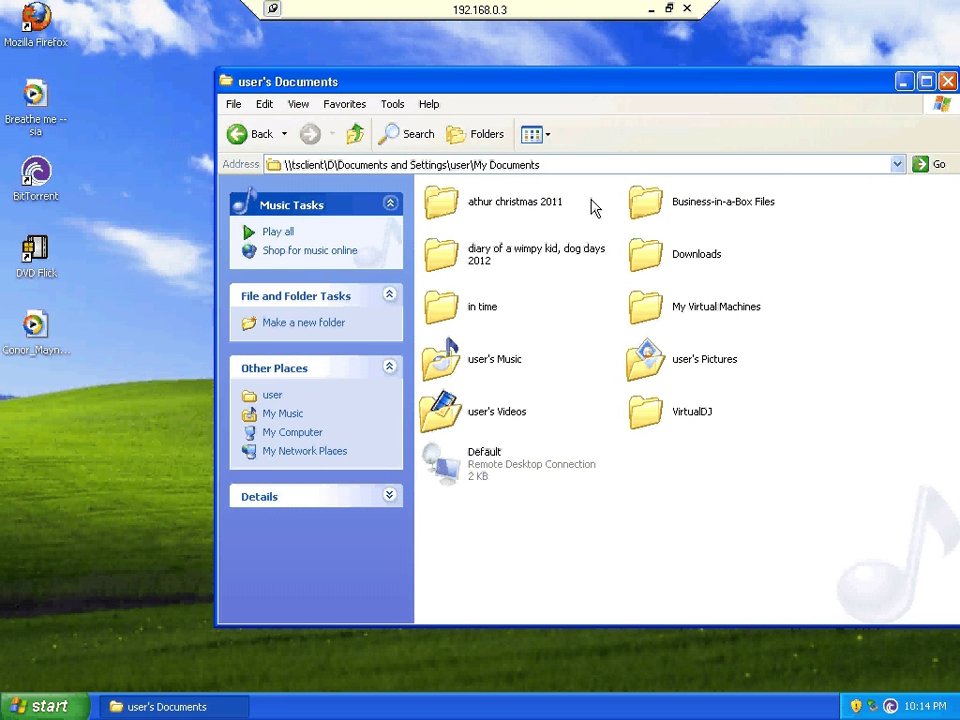
pyautogui.doubleClick(474, 388)
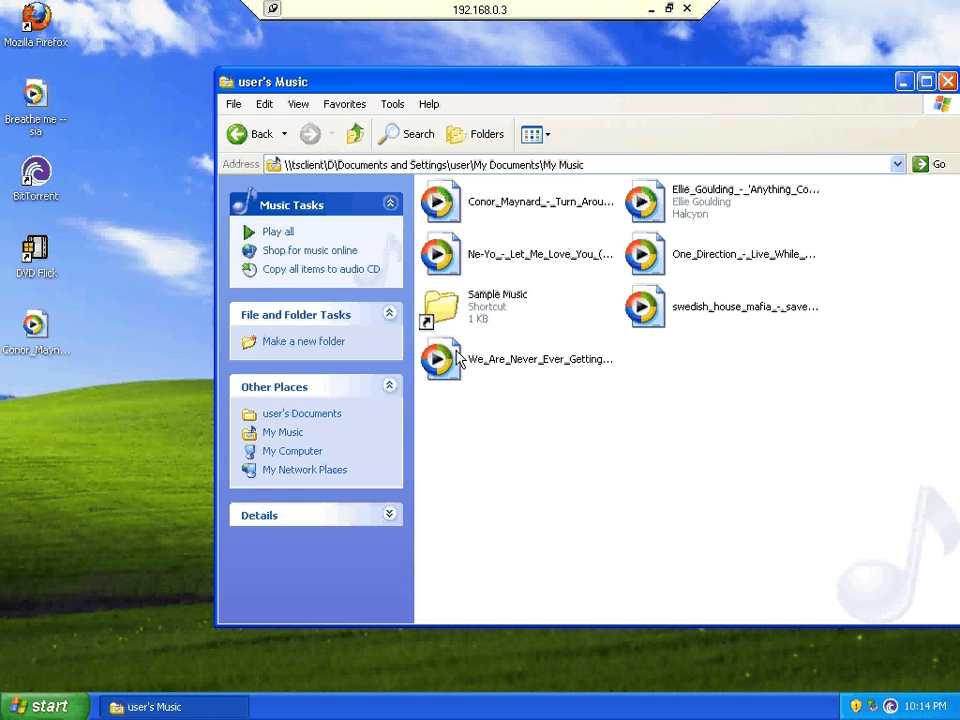
# Copy the We_Are_Never_Ever_Getting_Back_Together_(Lyric_Video) file onto the remote desktop and close the Music folder window
pyautogui.click(530, 360)
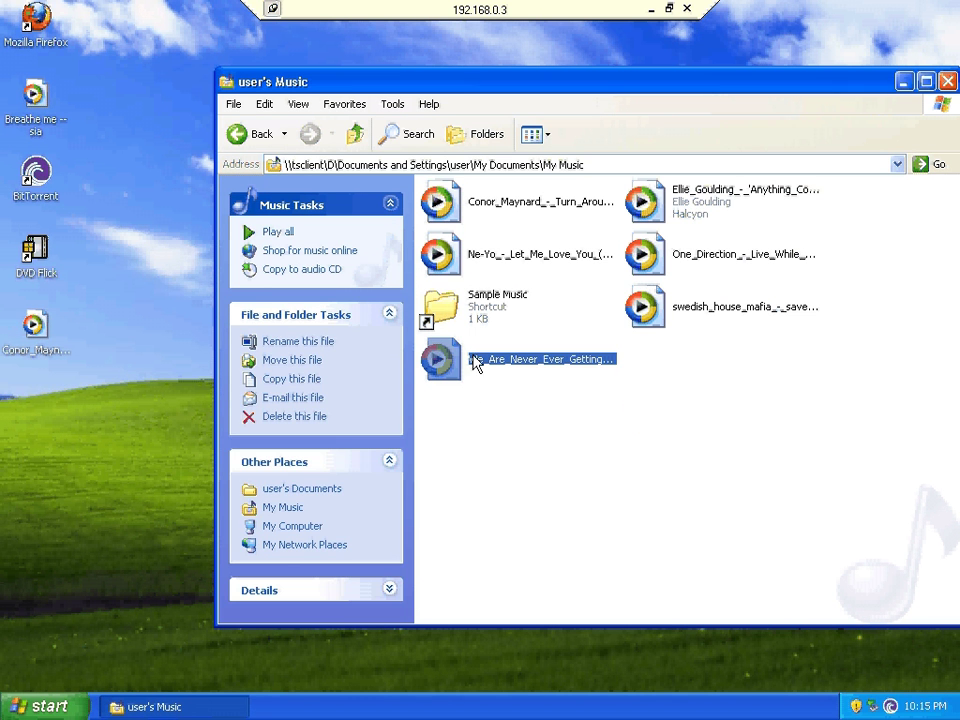
pyautogui.moveTo(432, 358); pyautogui.dragTo(110, 466)
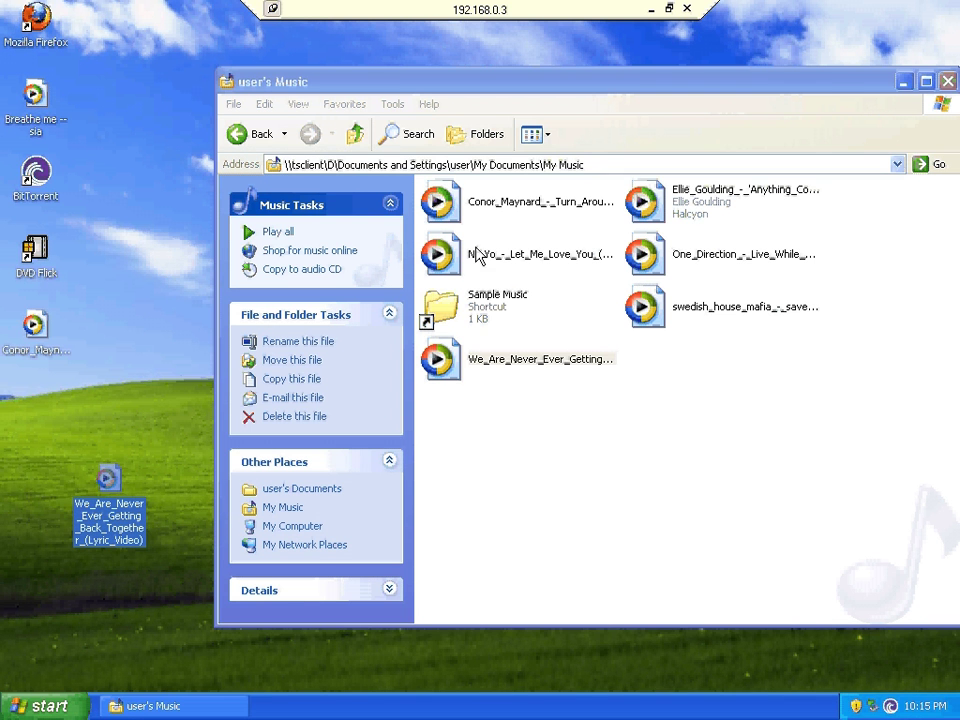
pyautogui.moveTo(822, 73); pyautogui.dragTo(650, 122)
pyautogui.click(803, 122)
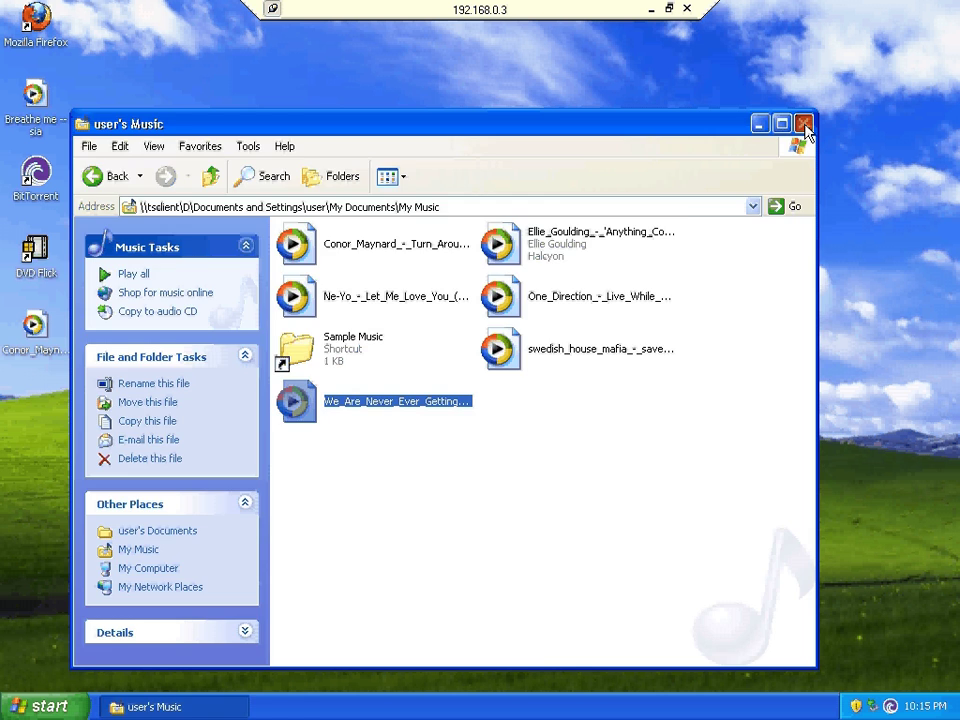
# Check the size and size on disk in the properties of the copied We_Are_Never_Ever_Getting_Back_Together_(Lyric_Video) desktop file, closing them when done
pyautogui.rightClick(107, 482)
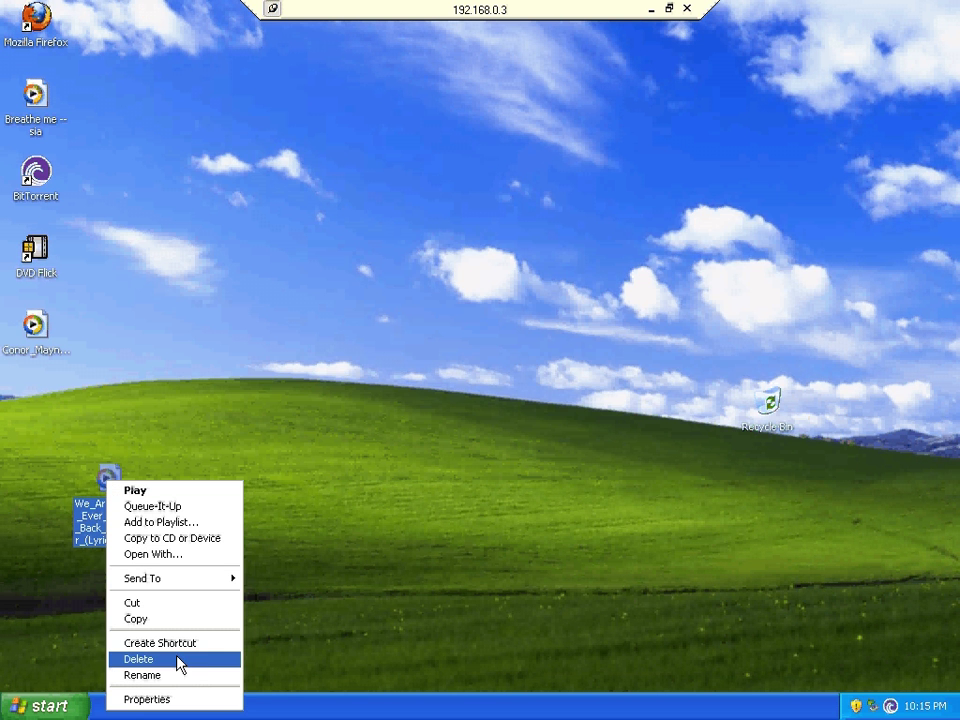
pyautogui.click(184, 699)
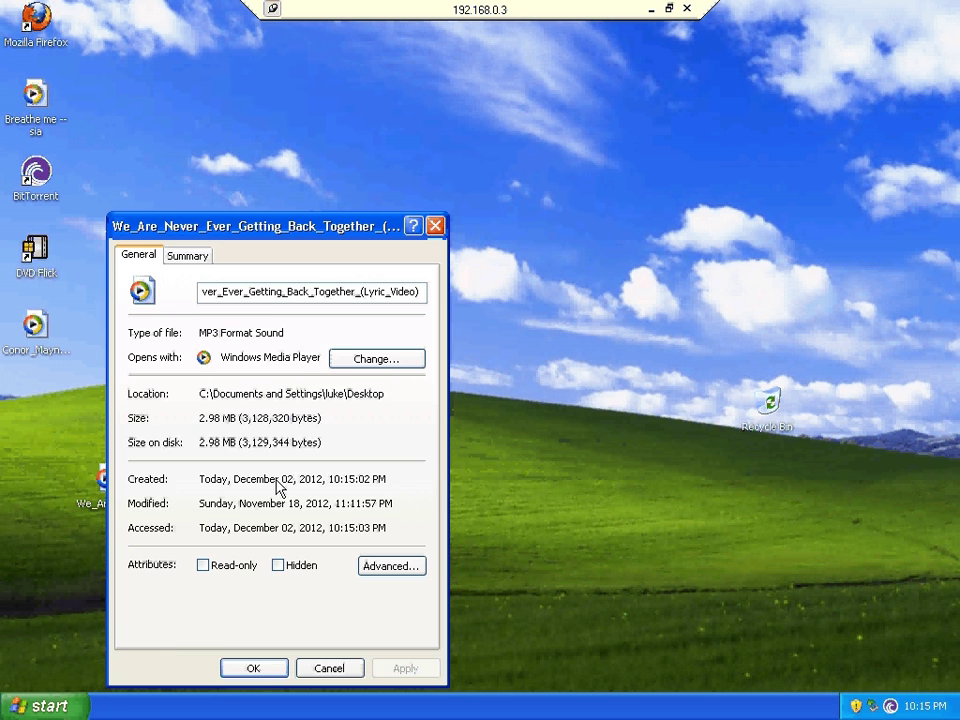
pyautogui.moveTo(290, 226); pyautogui.dragTo(470, 141)
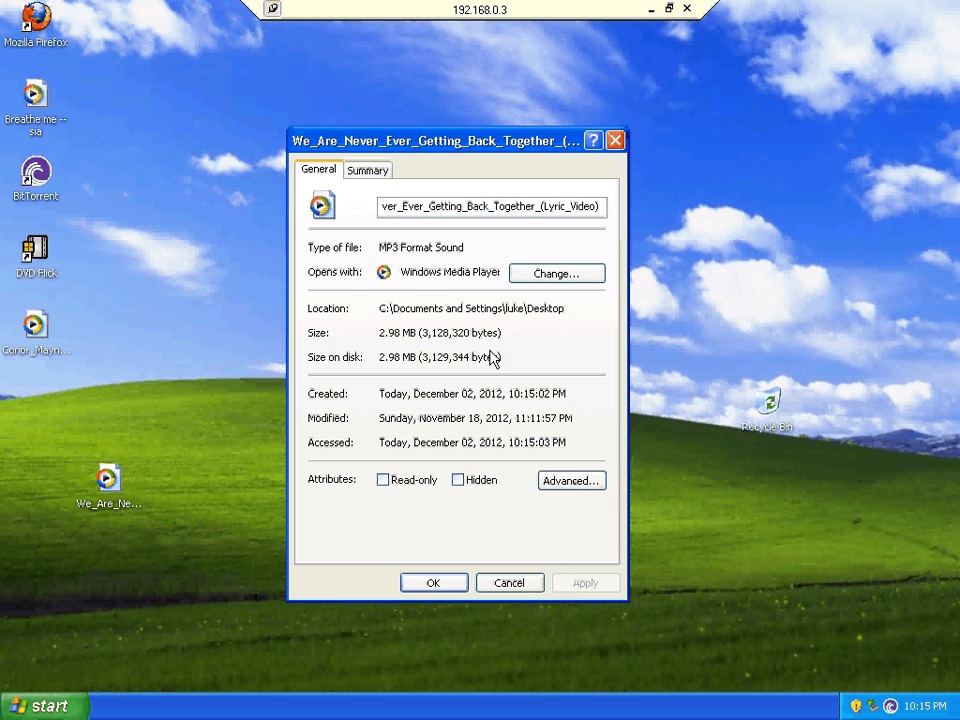
pyautogui.moveTo(516, 340); pyautogui.dragTo(356, 347)
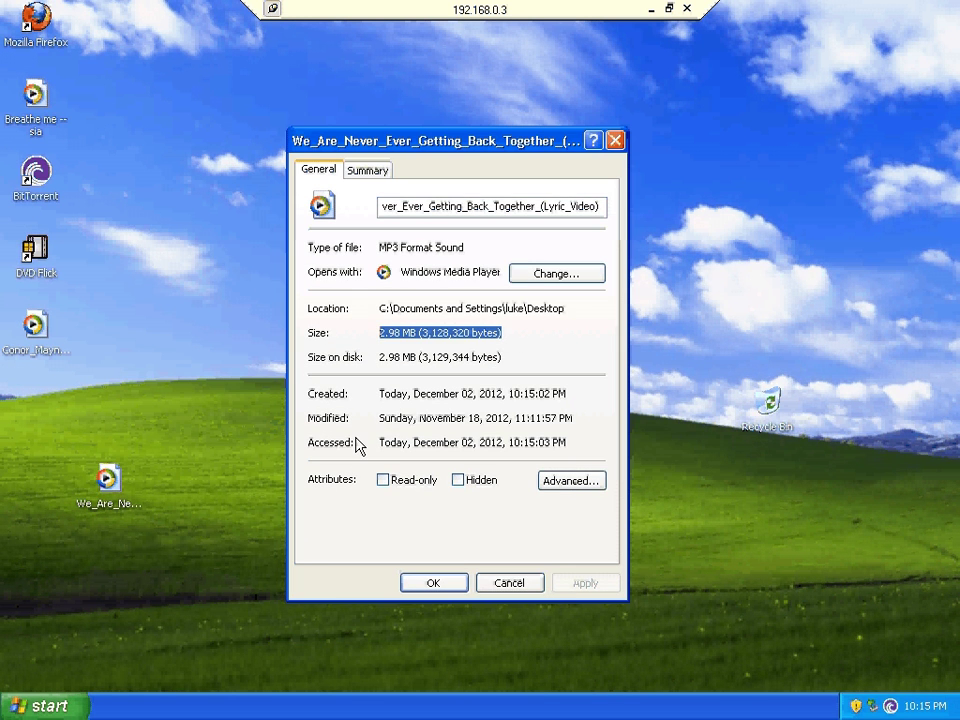
pyautogui.moveTo(515, 360); pyautogui.dragTo(332, 394)
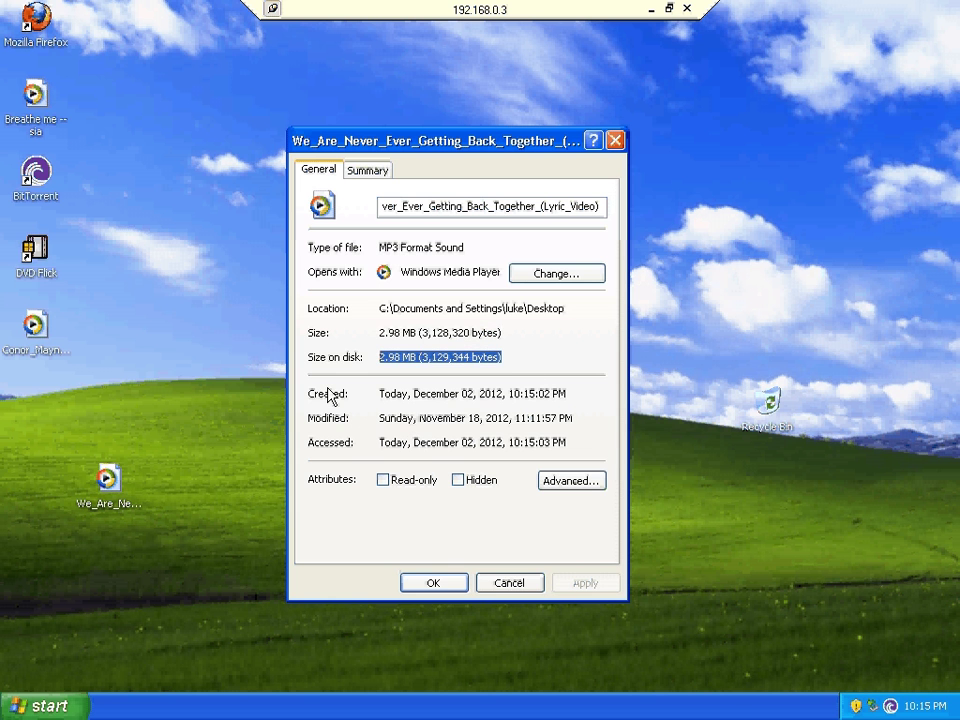
pyautogui.click(455, 588)
pyautogui.click(332, 494)
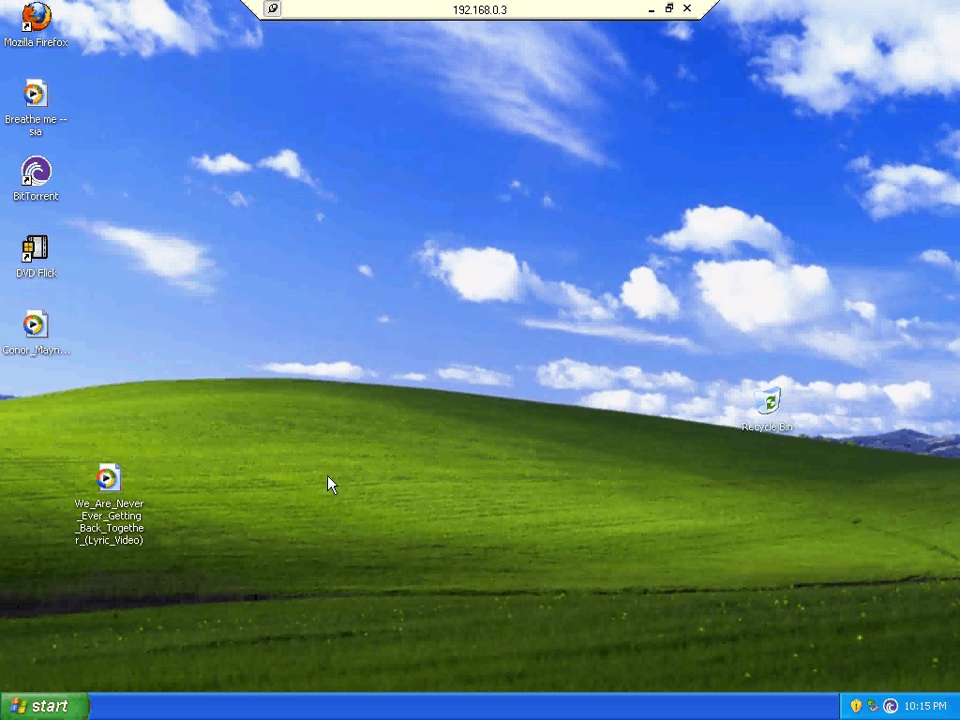
# Disconnect the remote session to 192.168.0.3 and return to the local desktop
pyautogui.click(687, 9)
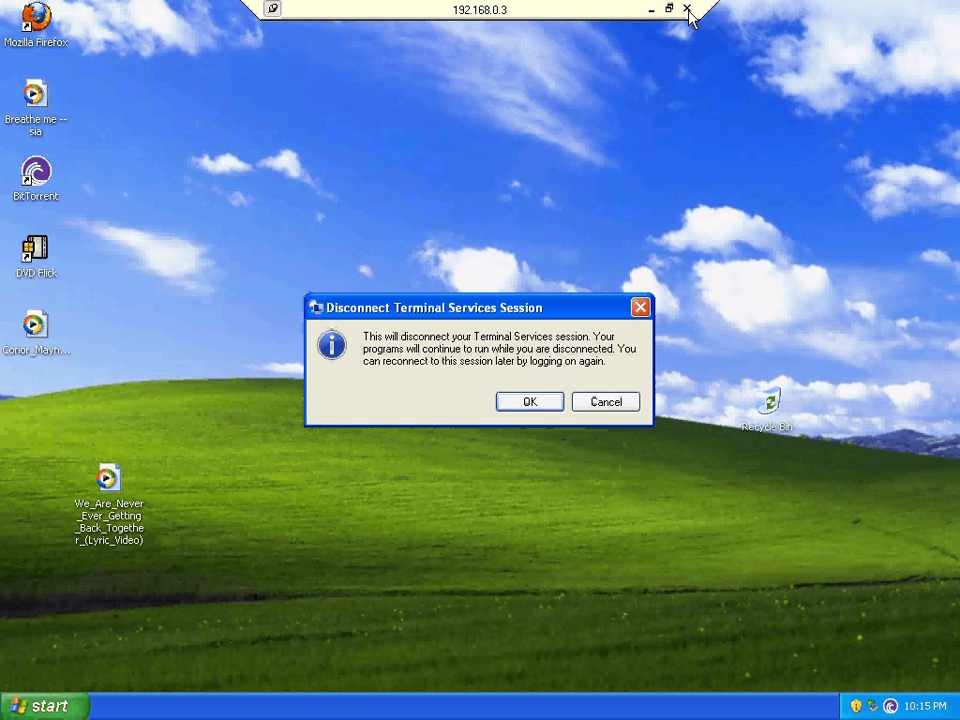
pyautogui.click(547, 399)
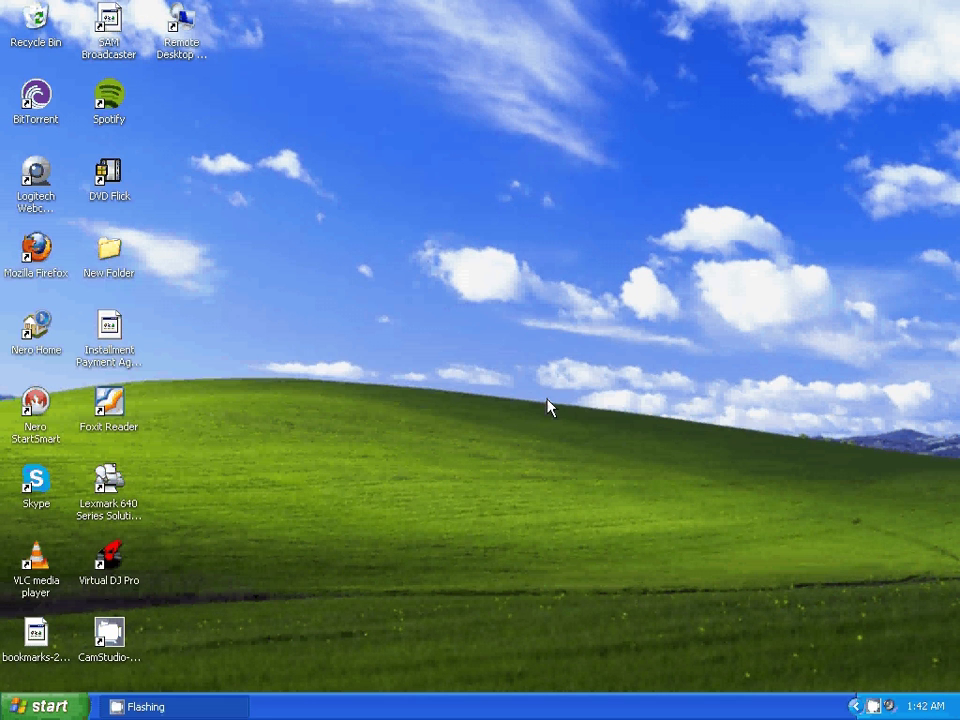